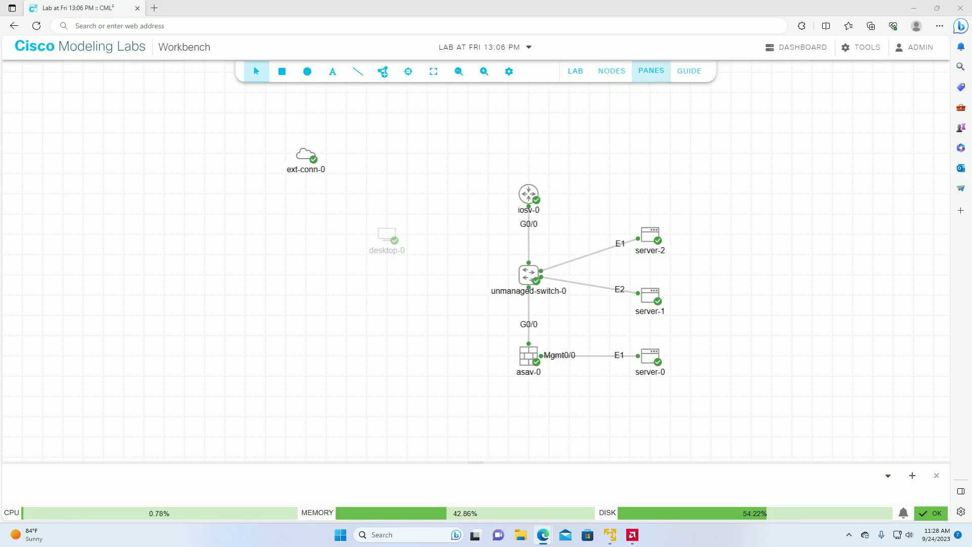
Step: Dismiss the reference network diagram and open the asav-0 firewall's console in an enlarged pane
{"action": "left_click_drag", "start_coordinate": [0, 35], "coordinate": [176, 44]}
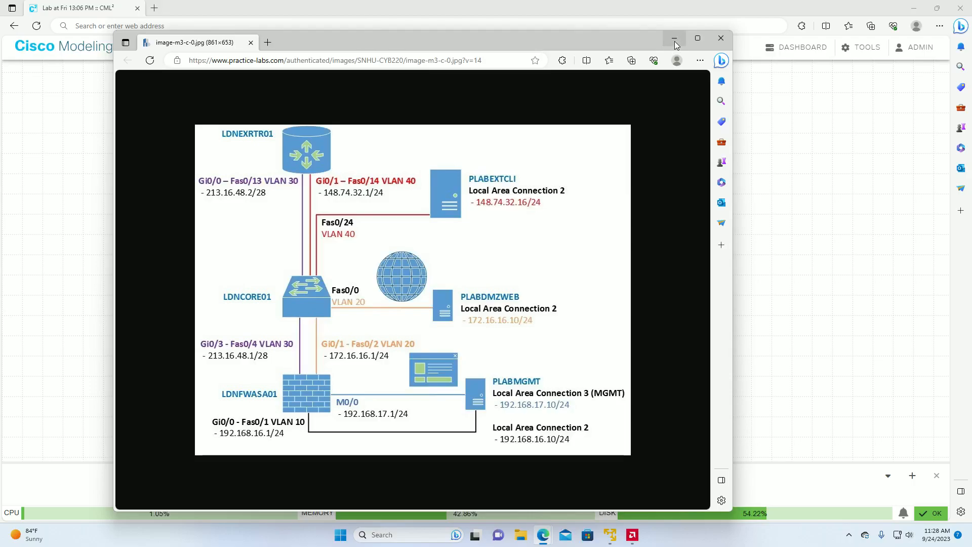
{"action": "left_click", "coordinate": [720, 38]}
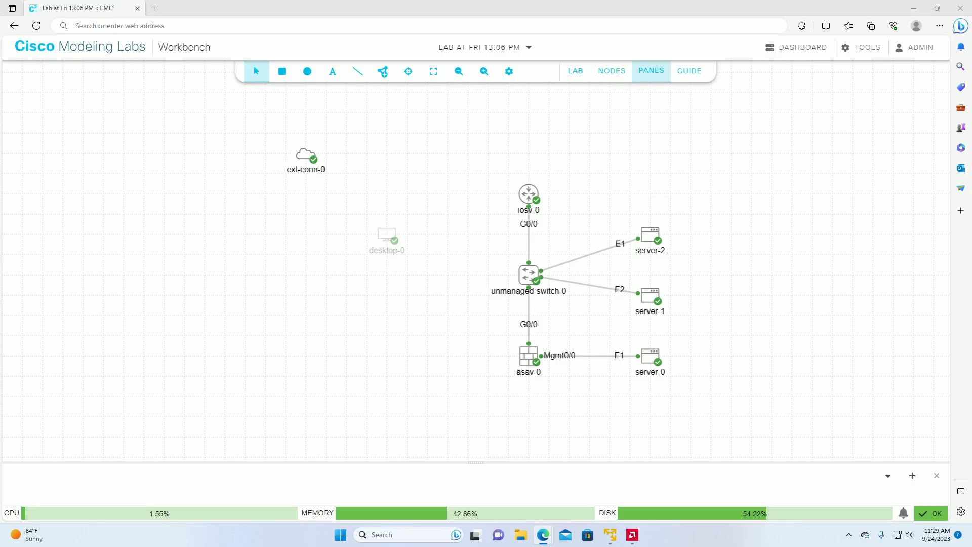
{"action": "right_click", "coordinate": [527, 357]}
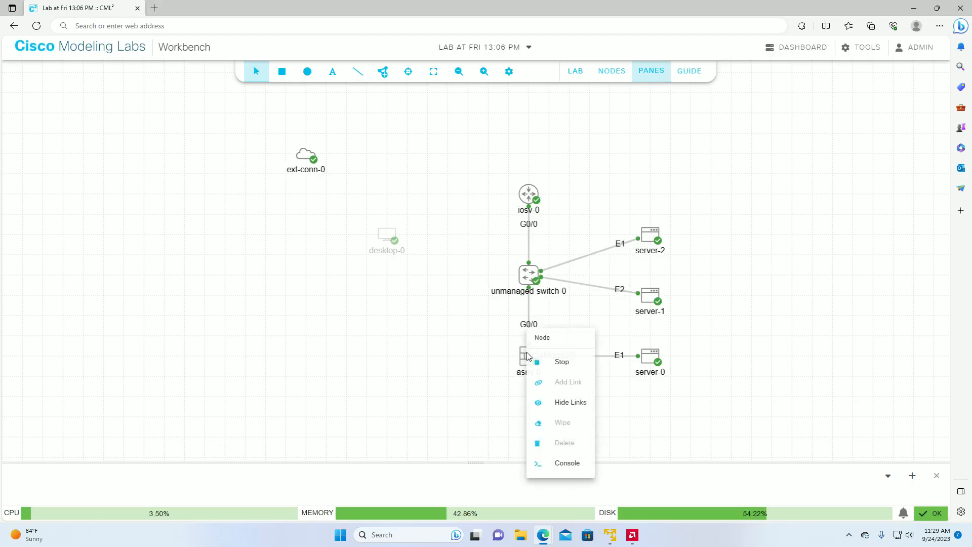
{"action": "left_click", "coordinate": [556, 462]}
{"action": "left_click", "coordinate": [42, 474]}
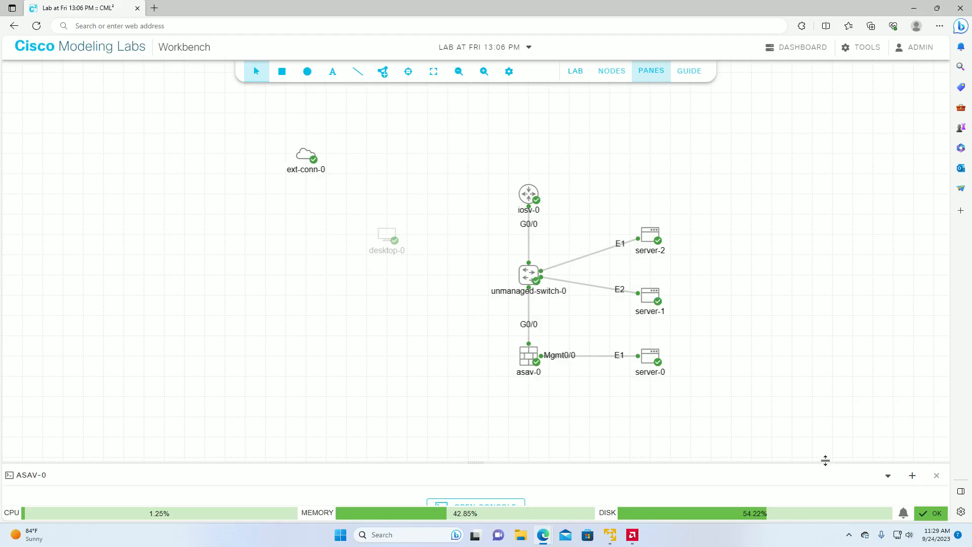
{"action": "left_click_drag", "start_coordinate": [824, 461], "coordinate": [799, 185]}
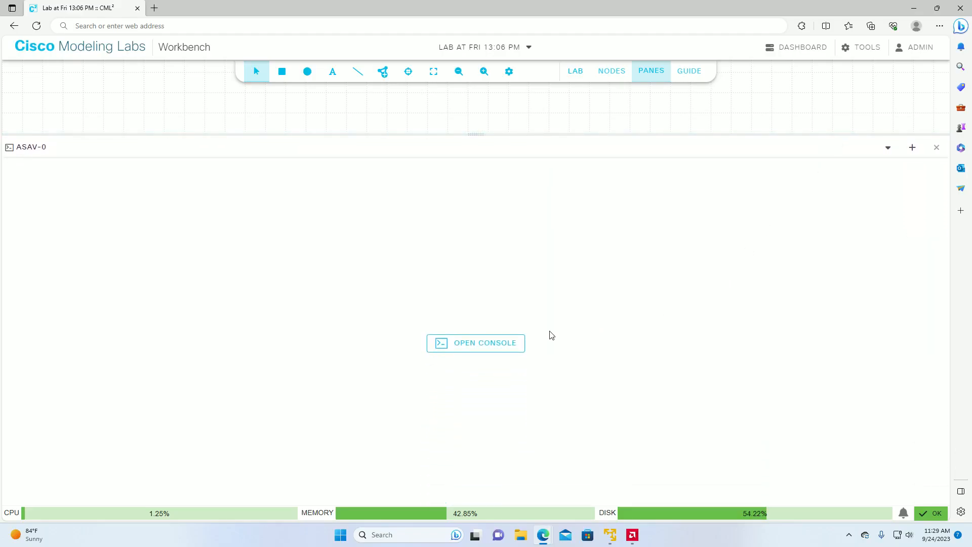
{"action": "left_click", "coordinate": [493, 348]}
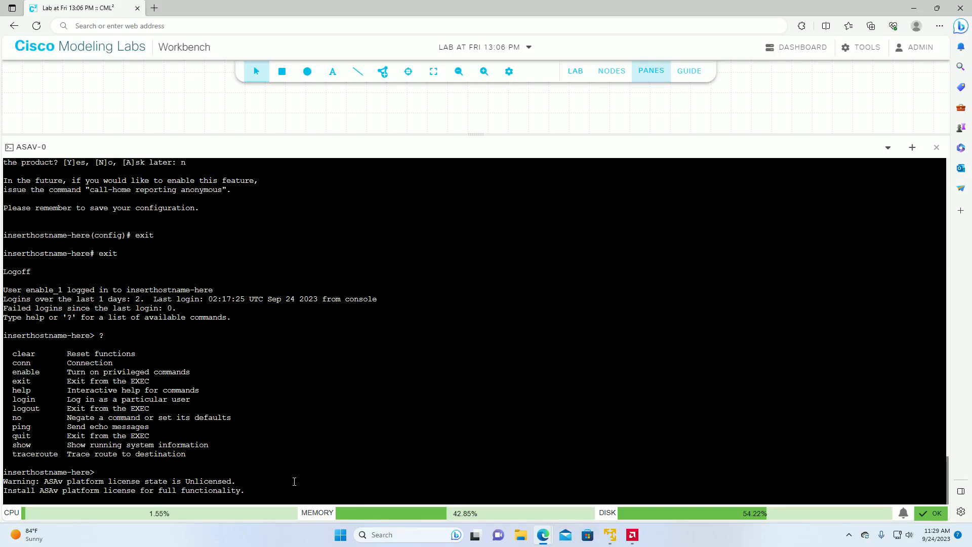
{"action": "key", "text": "Return"}
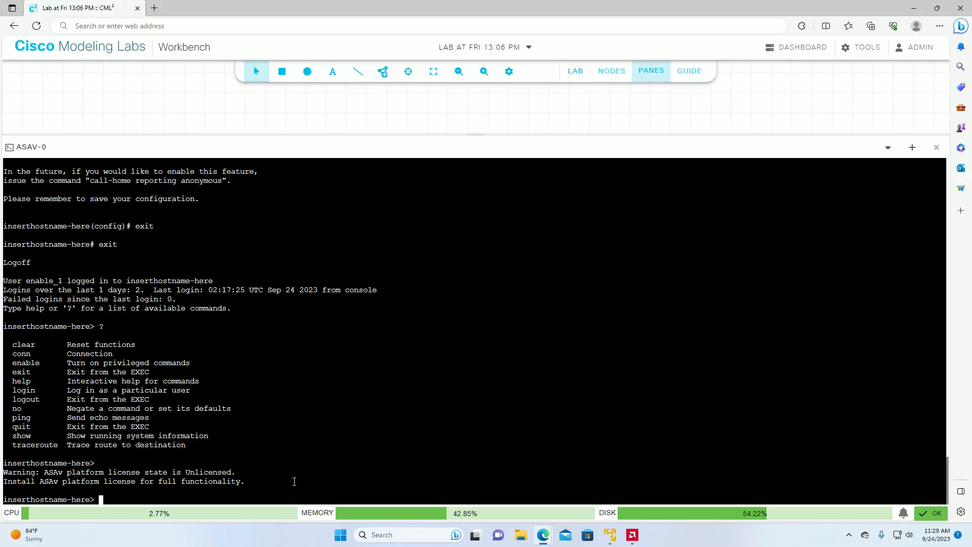
{"action": "key", "text": "Return"}
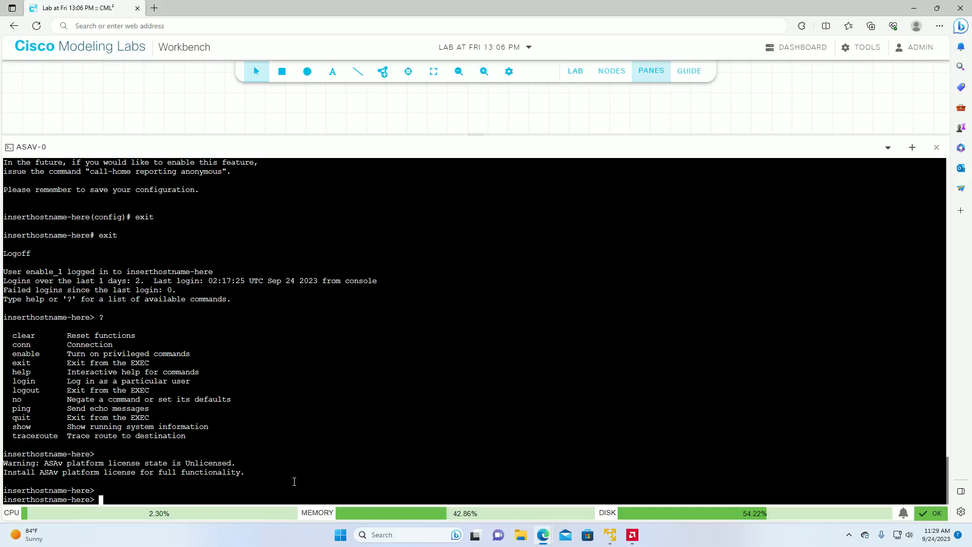
Step: Enter privileged mode on the firewall with the enable command and the enable password
{"action": "type", "text": "enable"}
{"action": "key", "text": "Return"}
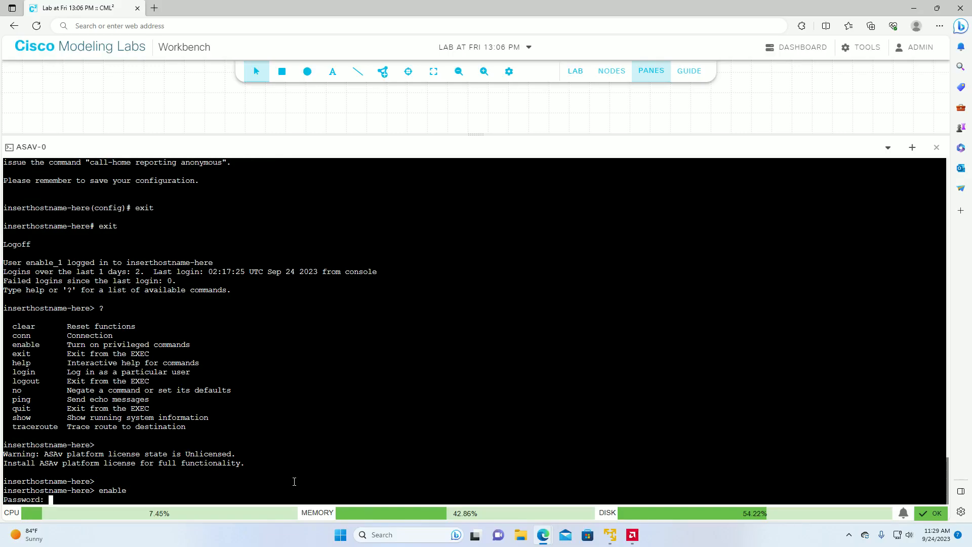
{"action": "type", "text": "cisco1234"}
{"action": "key", "text": "Return"}
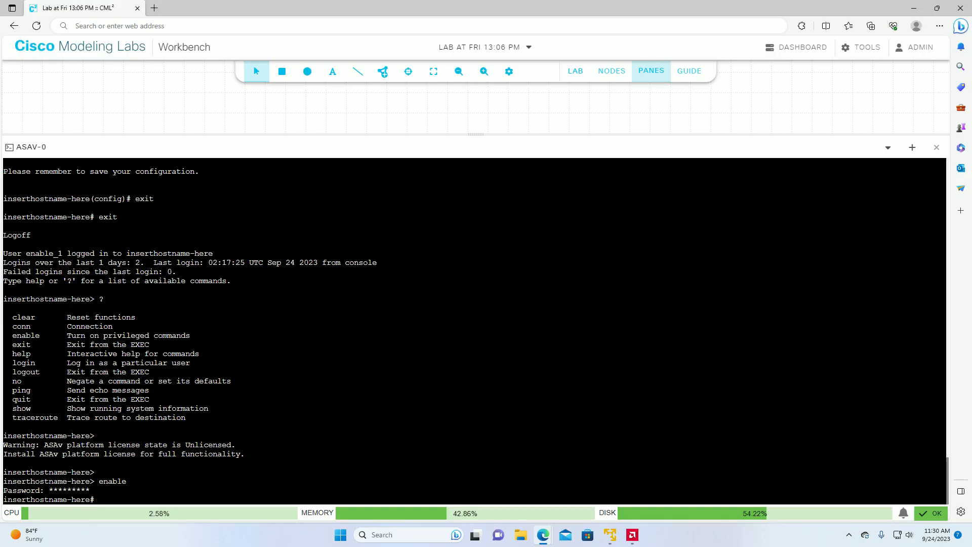
Step: Try to enter configuration mode with the command configure alone
{"action": "type", "text": "configure"}
{"action": "key", "text": "Return"}
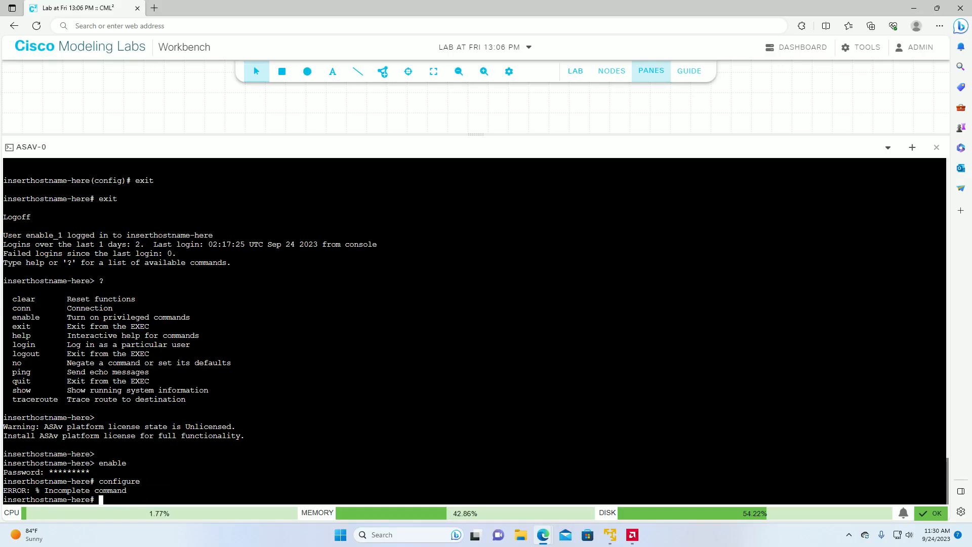
Step: Enter global configuration mode on the firewall with the command configure terminal
{"action": "type", "text": "coni"}
{"action": "key", "text": "BackSpace"}
{"action": "type", "text": "figure"}
{"action": "key", "text": "BackSpace"}
{"action": "key", "text": "BackSpace"}
{"action": "key", "text": "BackSpace"}
{"action": "key", "text": "BackSpace"}
{"action": "type", "text": "gure c"}
{"action": "type", "text": "erminal"}
{"action": "key", "text": "Return"}
{"action": "type", "text": "]"}
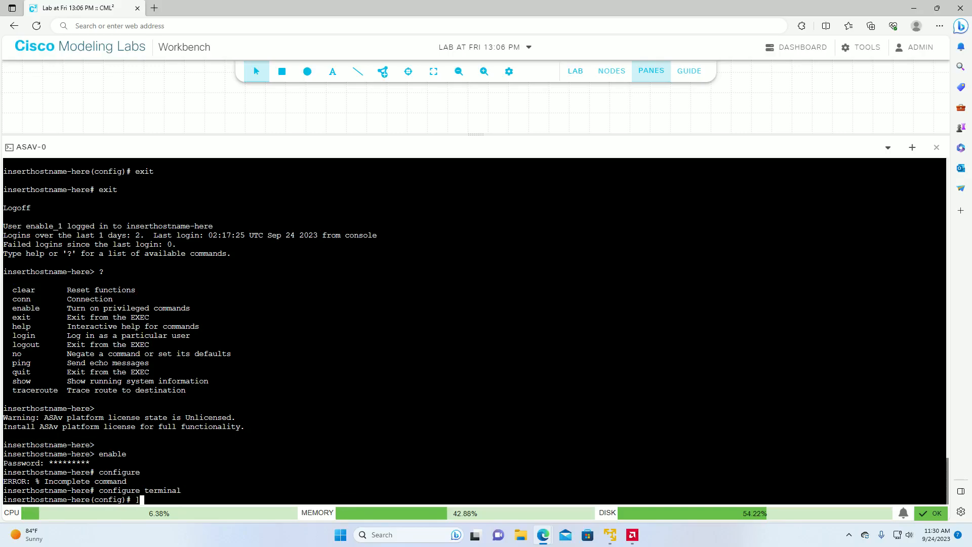
{"action": "key", "text": "BackSpace"}
Step: Set the firewall's hostname to batman
{"action": "type", "text": "hostname batman"}
{"action": "key", "text": "Return"}
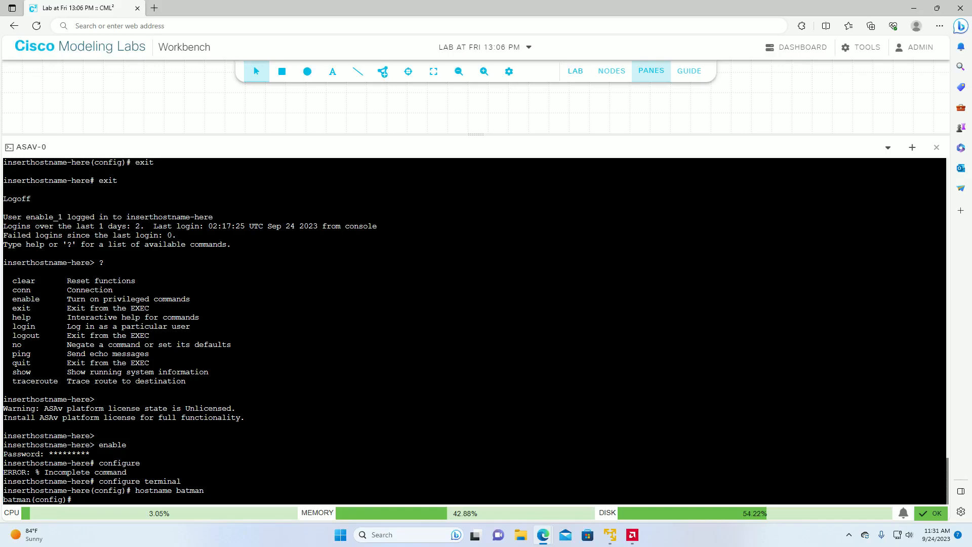
Step: Enter configuration of interface management 0/0 and name it management with the nameif command
{"action": "type", "text": "interface management 0/0"}
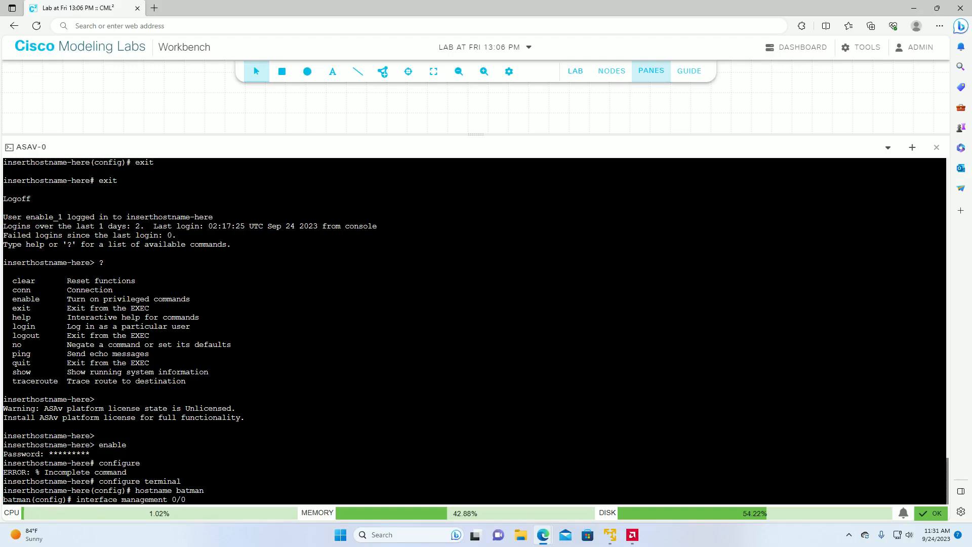
{"action": "key", "text": "Return"}
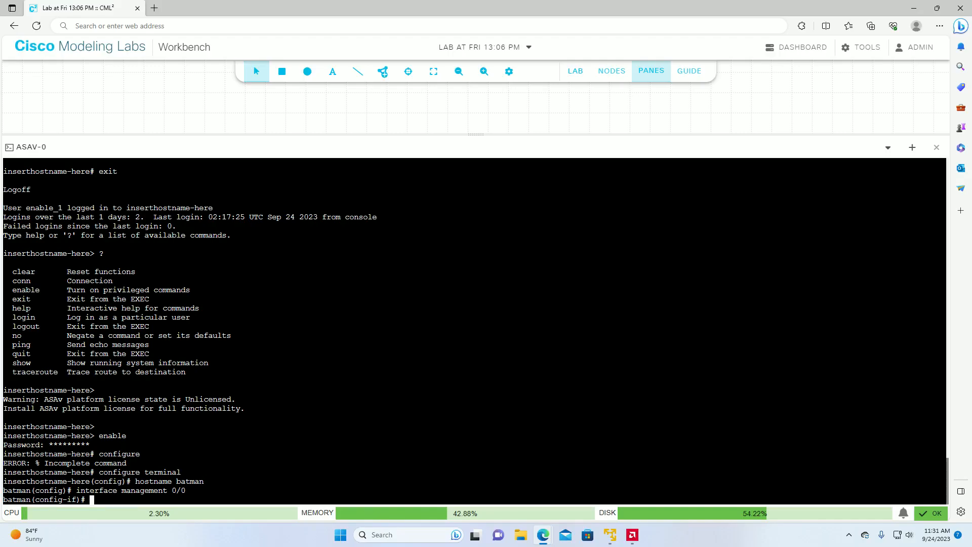
{"action": "type", "text": "nameif management"}
{"action": "key", "text": "Return"}
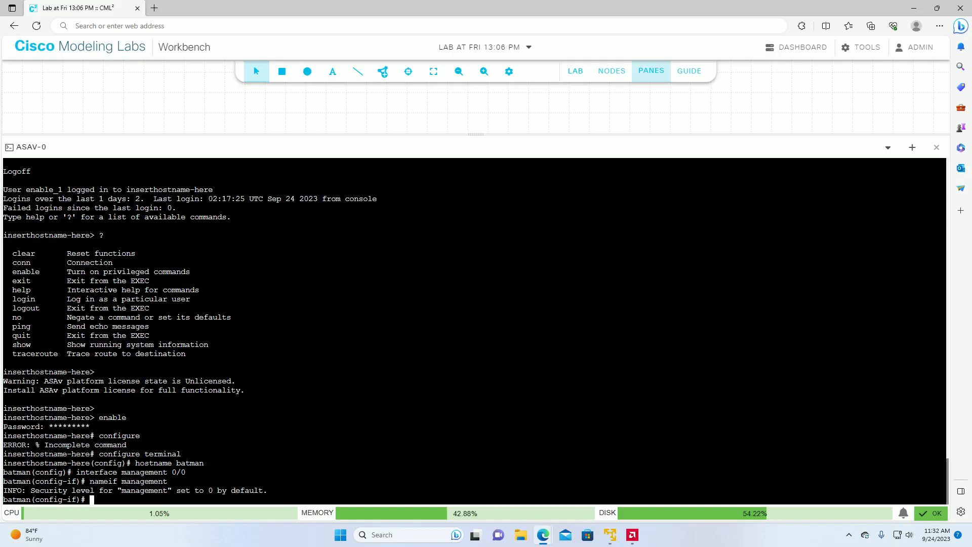
Step: Assign the management interface the IP address 192.168.17.1 with subnet mask 255.255.255.0
{"action": "type", "text": "ip address 192.16"}
{"action": "type", "text": "8.17.1 255.255.255.0"}
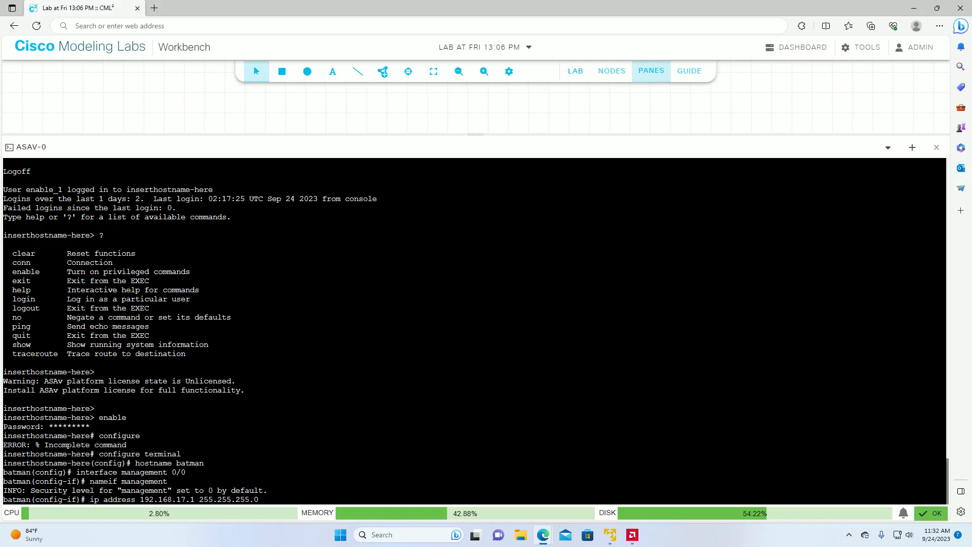
{"action": "key", "text": "Return"}
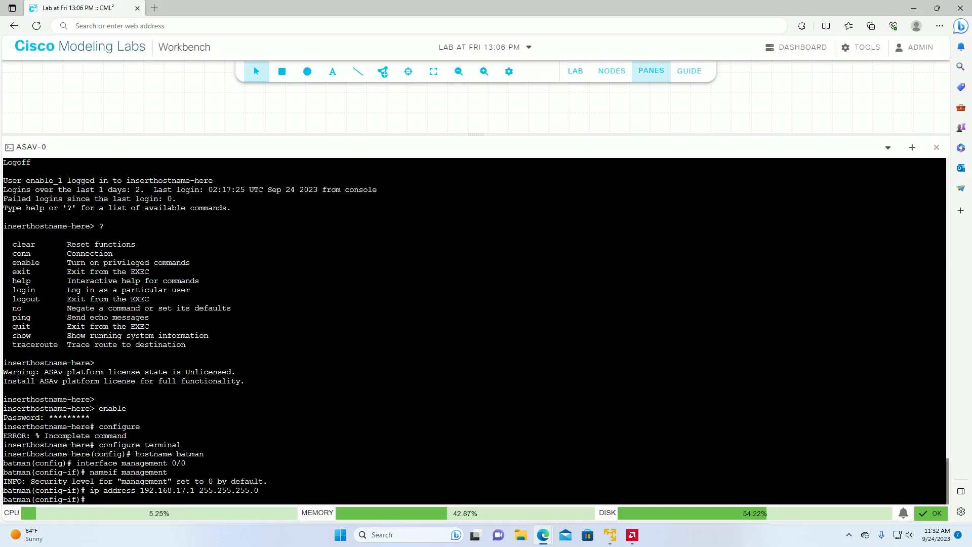
Step: Enable the management interface with no shutdown and exit its configuration mode
{"action": "type", "text": "no sho"}
{"action": "key", "text": "BackSpace"}
{"action": "key", "text": "BackSpace"}
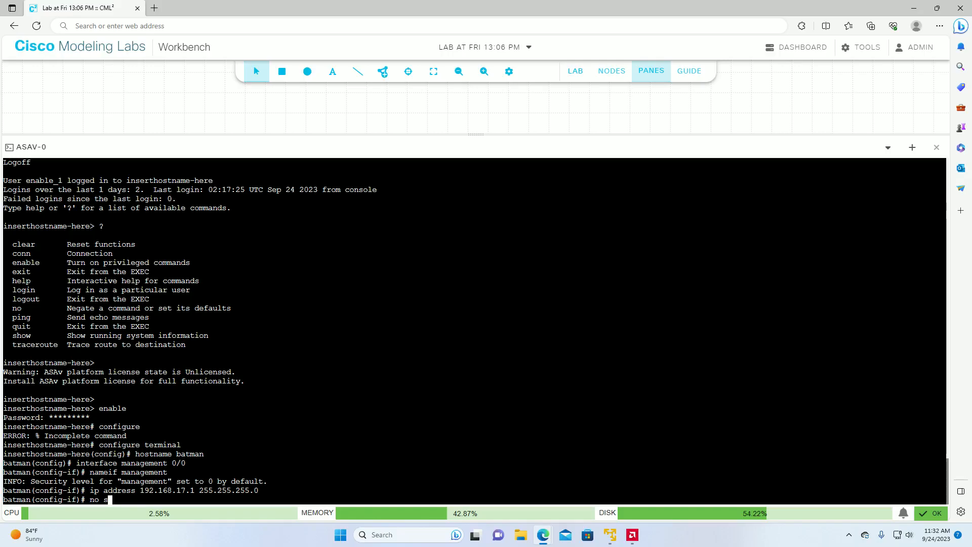
{"action": "type", "text": "hutdown"}
{"action": "key", "text": "Return"}
{"action": "type", "text": "exit"}
{"action": "key", "text": "Return"}
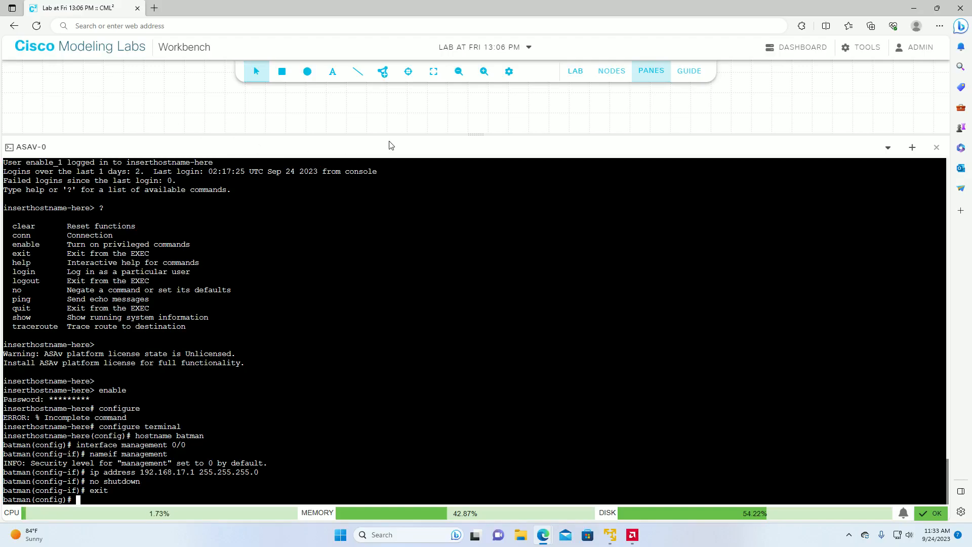
Step: Check the topology behind the console, and run configure terminal again on the firewall
{"action": "left_click_drag", "start_coordinate": [431, 135], "coordinate": [419, 435]}
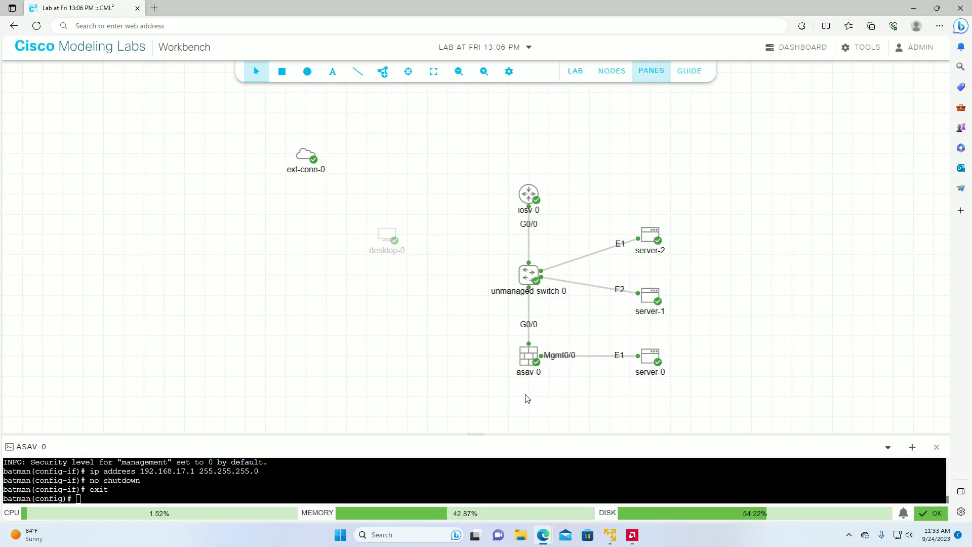
{"action": "left_click_drag", "start_coordinate": [476, 439], "coordinate": [489, 197]}
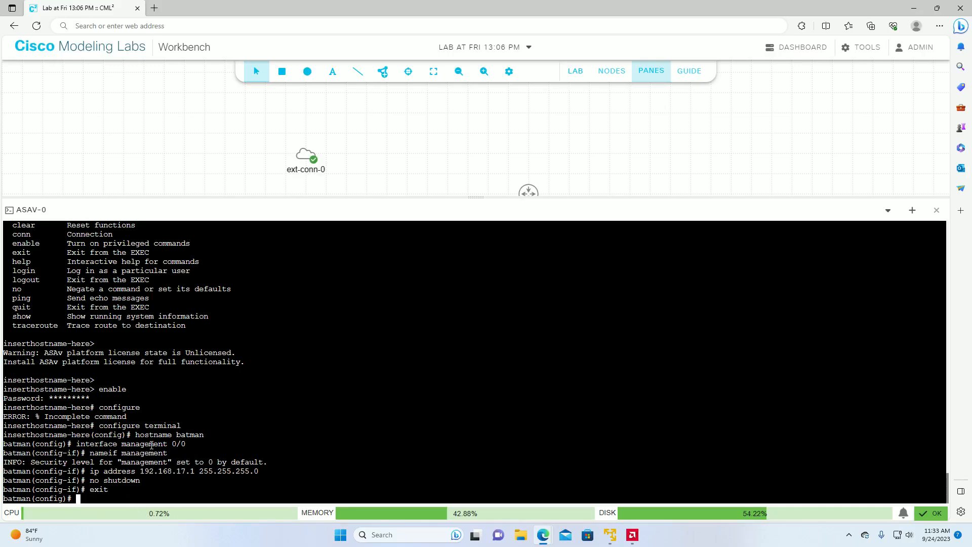
{"action": "type", "text": "configure terminal"}
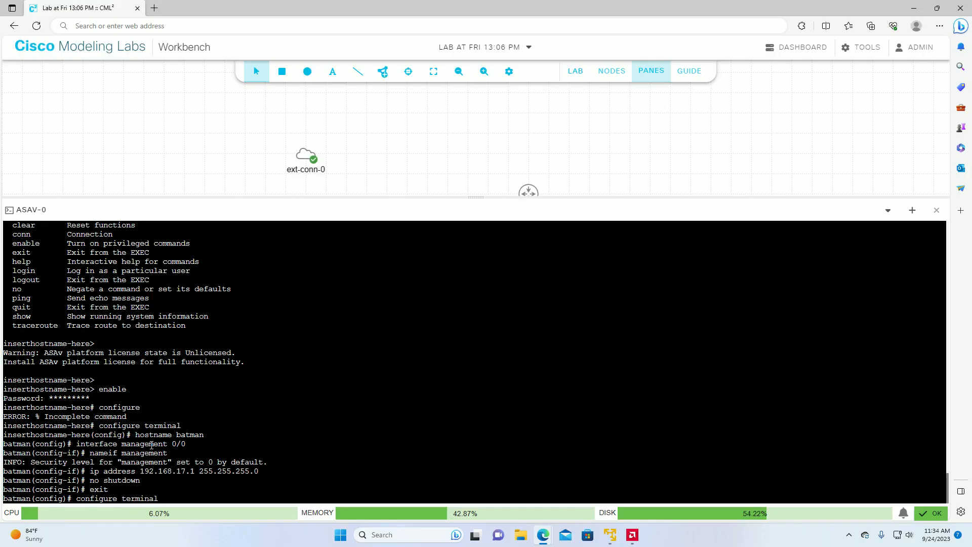
{"action": "key", "text": "Return"}
Step: Enter configuration of interface gigabitethernet 0/0 and name it inside with the nameif command
{"action": "type", "text": "interface"}
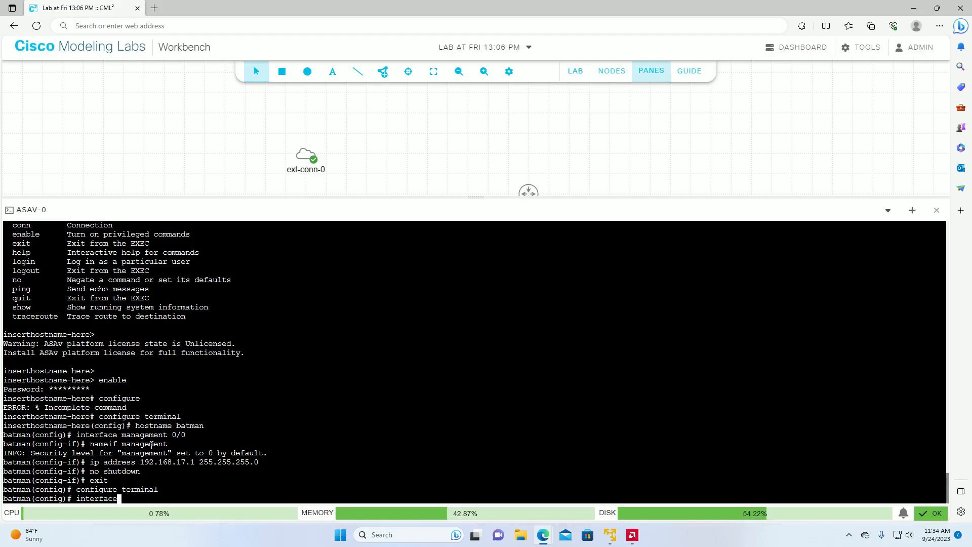
{"action": "type", "text": " gigabitethernet 0/0"}
{"action": "key", "text": "Return"}
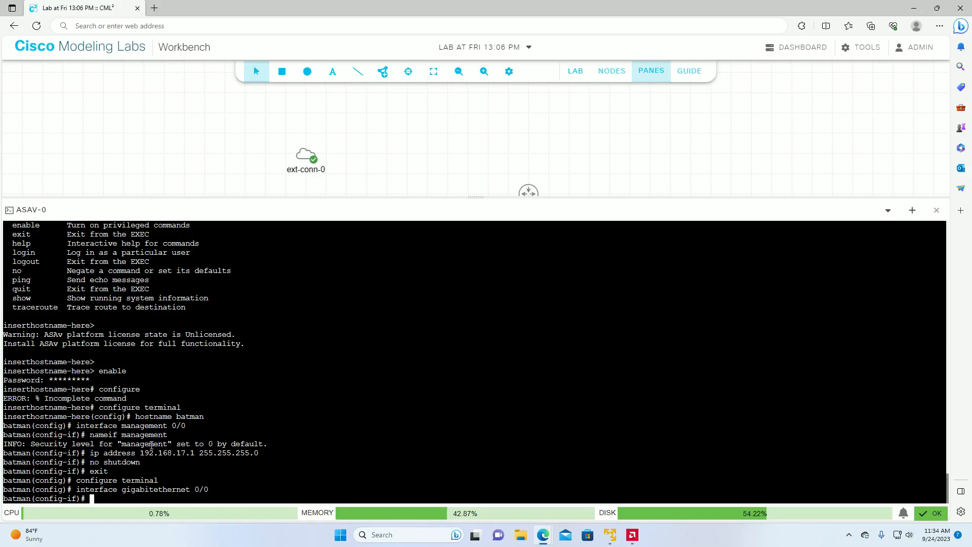
{"action": "type", "text": "nameif inside"}
{"action": "key", "text": "Return"}
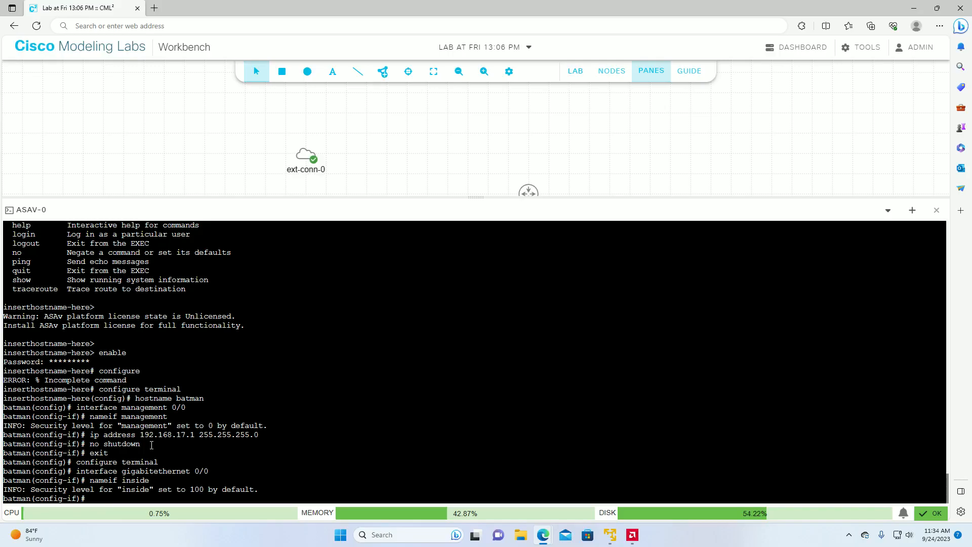
Step: Assign the inside interface the IP address 192.168.16.1 with subnet mask 255.255.255.0
{"action": "type", "text": "ip address 192.168.16.1 255.255.255.0"}
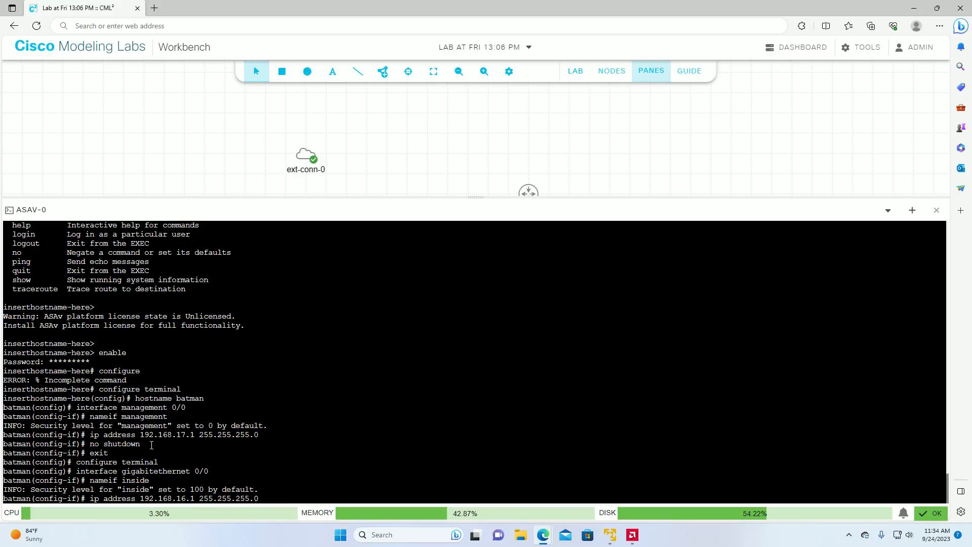
{"action": "key", "text": "Return"}
Step: Enable the inside interface with no shutdown and exit to global configuration mode
{"action": "type", "text": "no shutdown"}
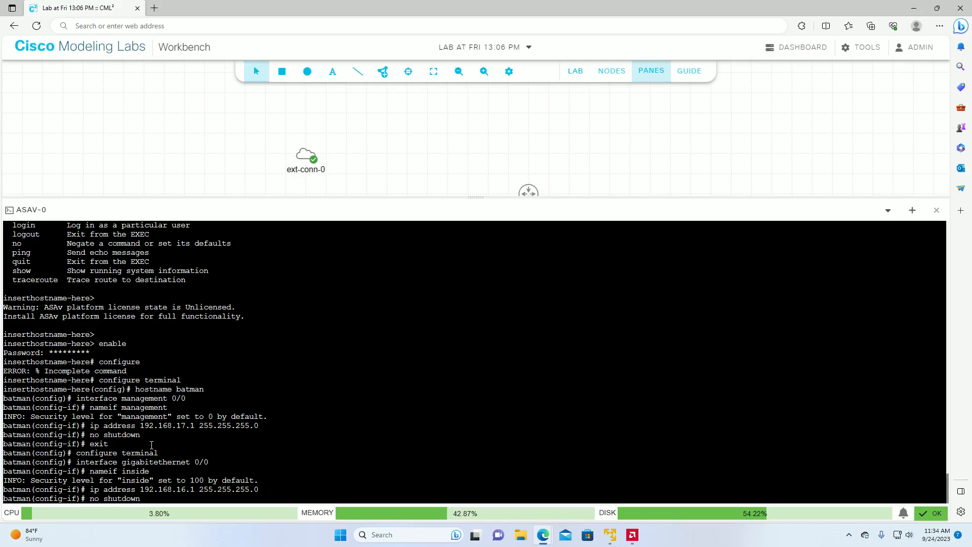
{"action": "key", "text": "Return"}
{"action": "type", "text": "eixt"}
{"action": "key", "text": "Return"}
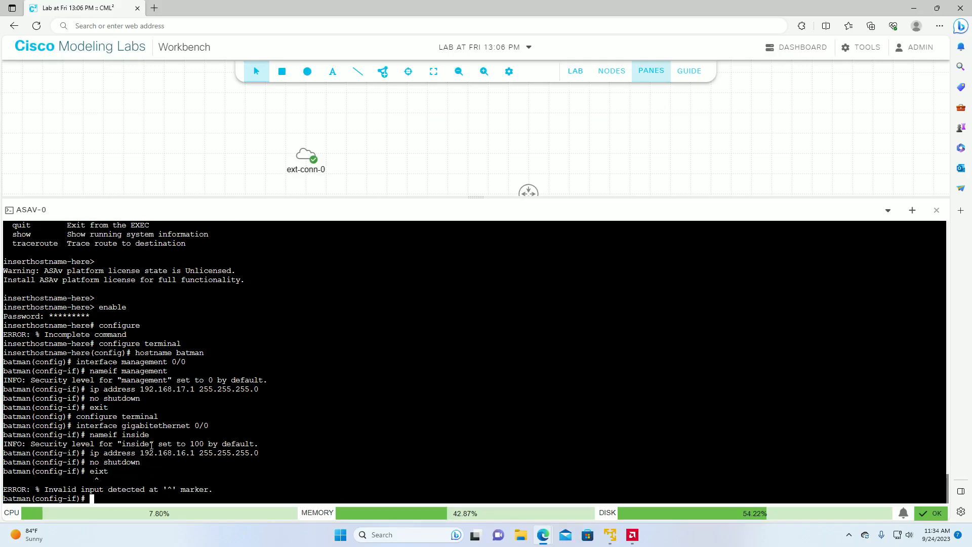
{"action": "type", "text": "exit"}
{"action": "key", "text": "Return"}
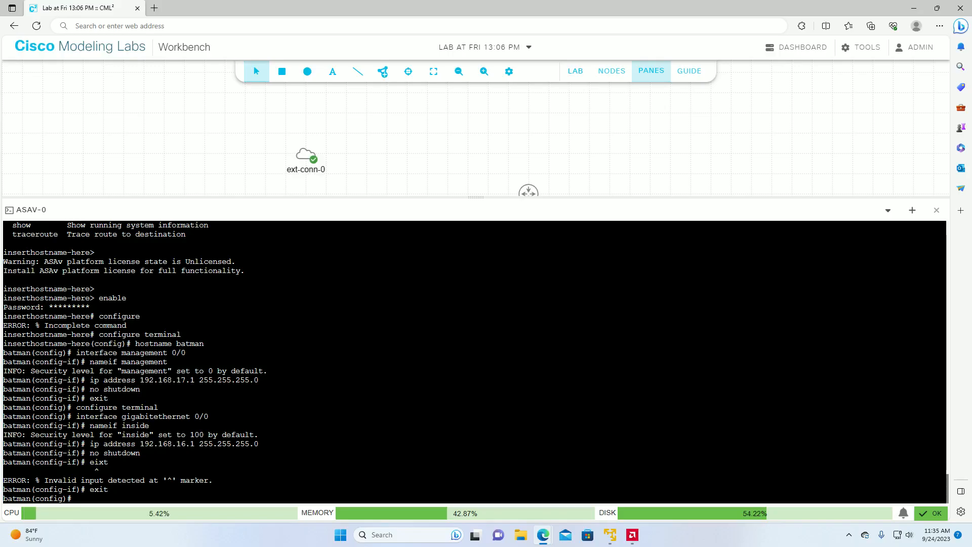
Step: Turn on the firewall's HTTP server with the command http server enable
{"action": "type", "text": "http server enable"}
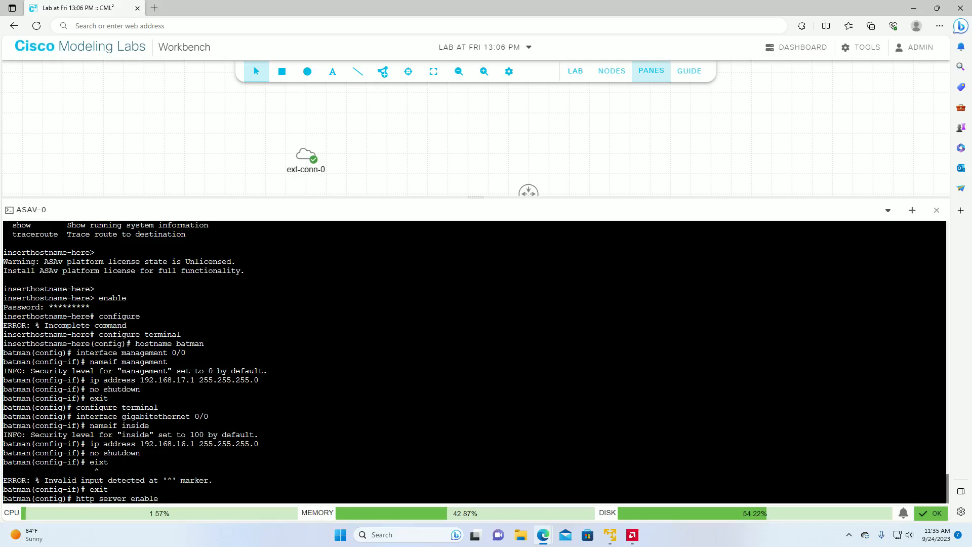
{"action": "key", "text": "Return"}
Step: Allow HTTP access from 192.168.17.10 with mask 255.255.25.255 on the management interface
{"action": "type", "text": "http "}
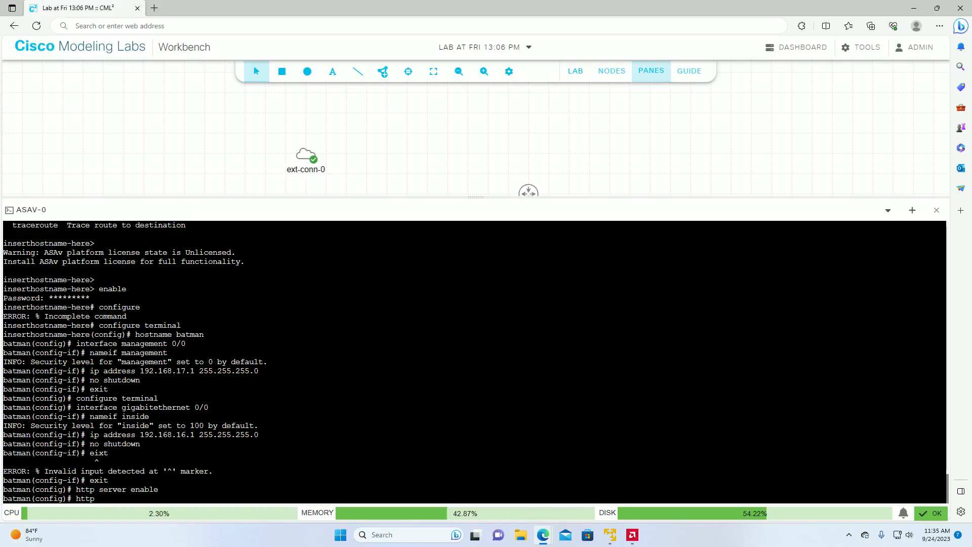
{"action": "type", "text": "192.168.17."}
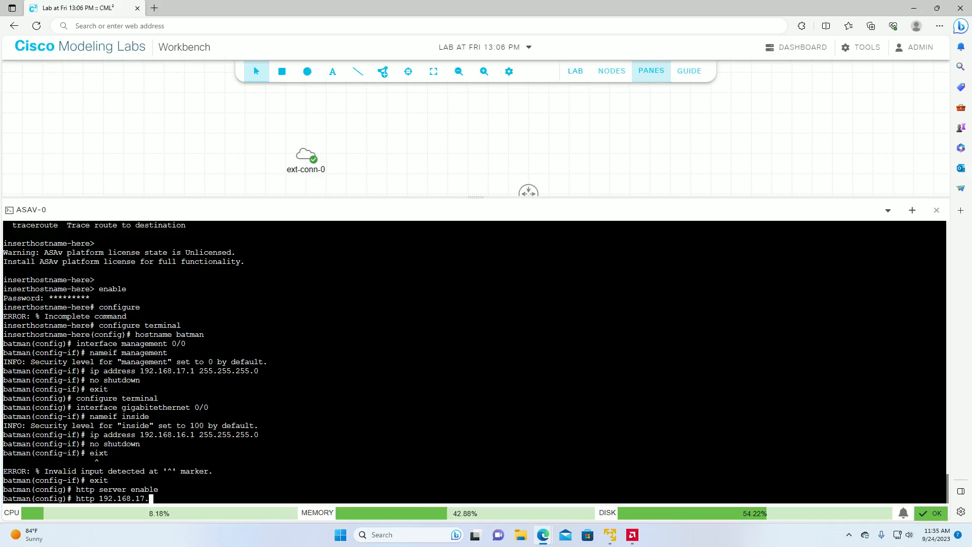
{"action": "type", "text": "10 255.255."}
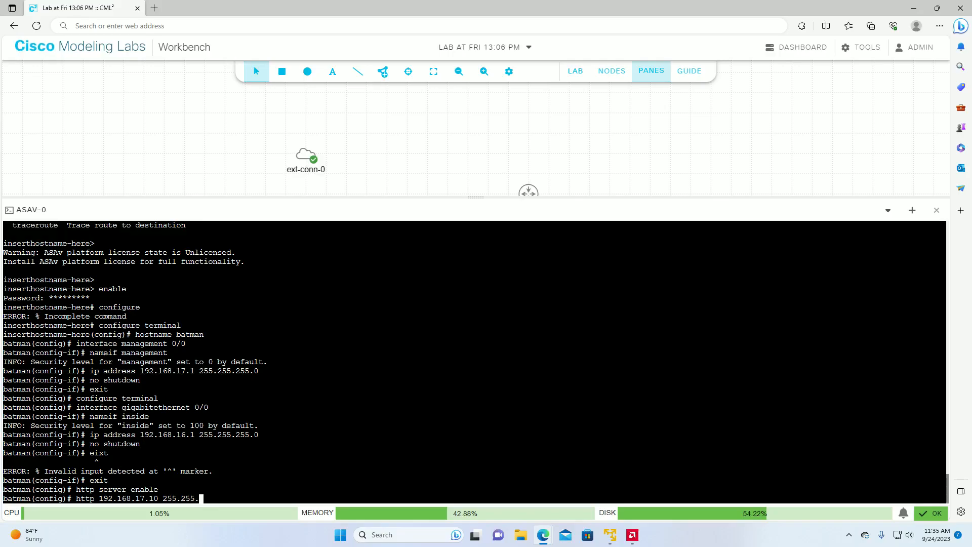
{"action": "type", "text": "25.255 man"}
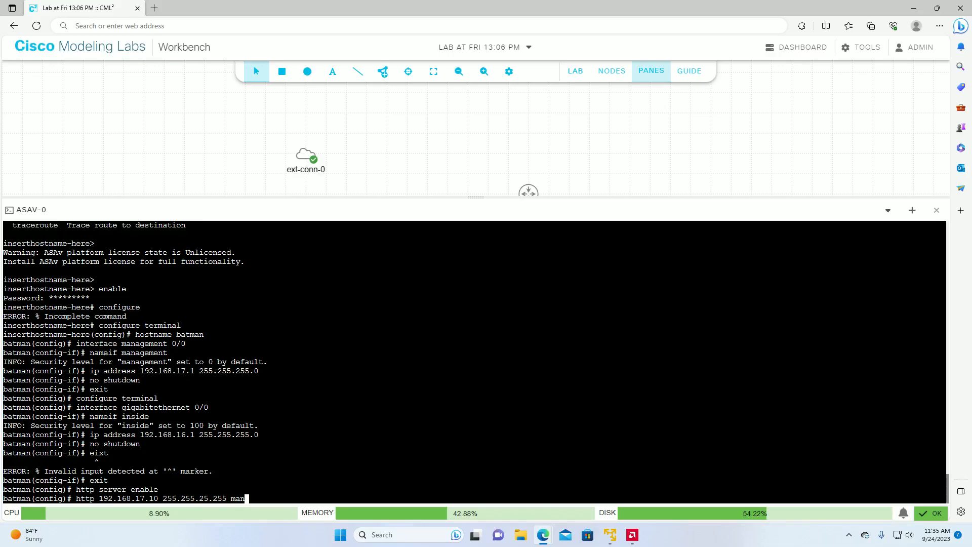
{"action": "type", "text": "agement"}
{"action": "key", "text": "Return"}
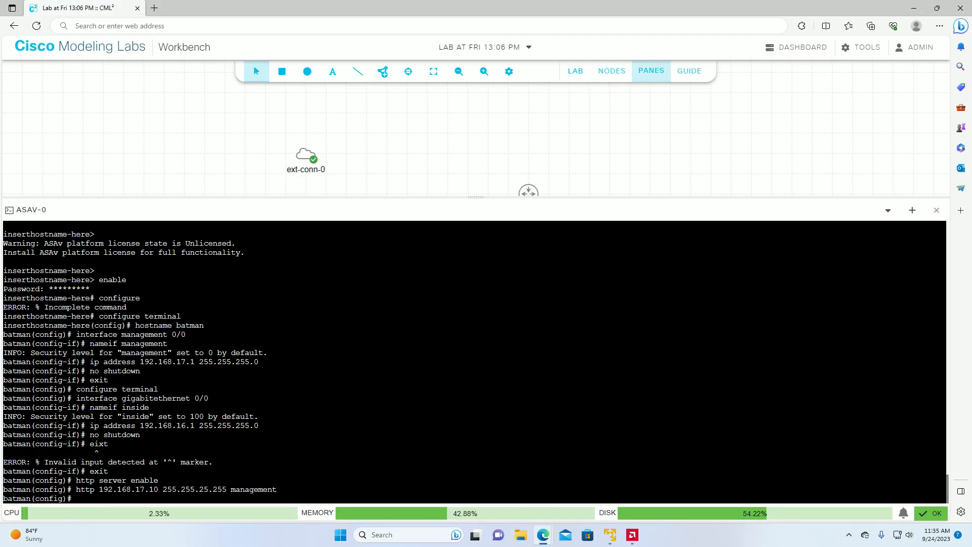
Step: Set the management interface as the management access interface with the command management-access management
{"action": "type", "text": "management-access management"}
{"action": "key", "text": "Return"}
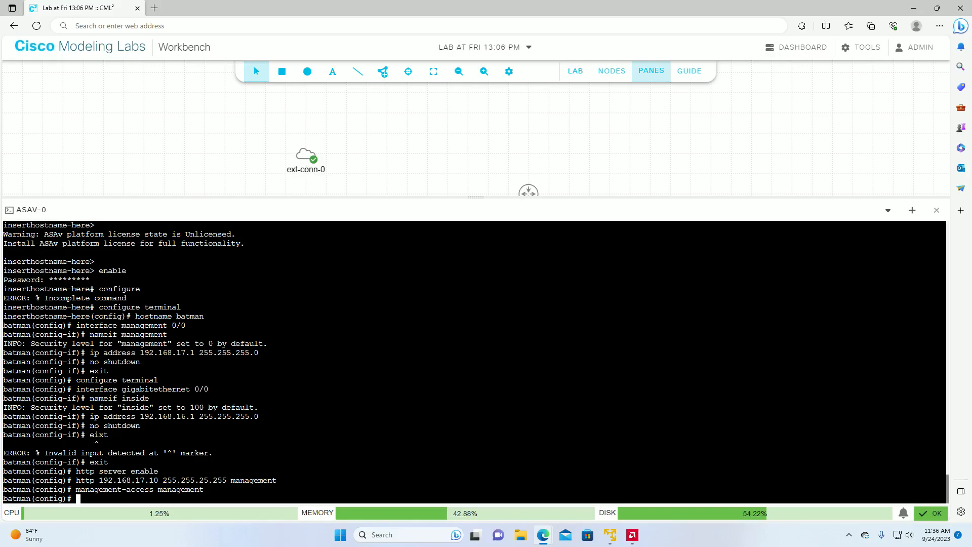
Step: Try to create a local user named cisco with an account password
{"action": "type", "text": "username cisco password cisco"}
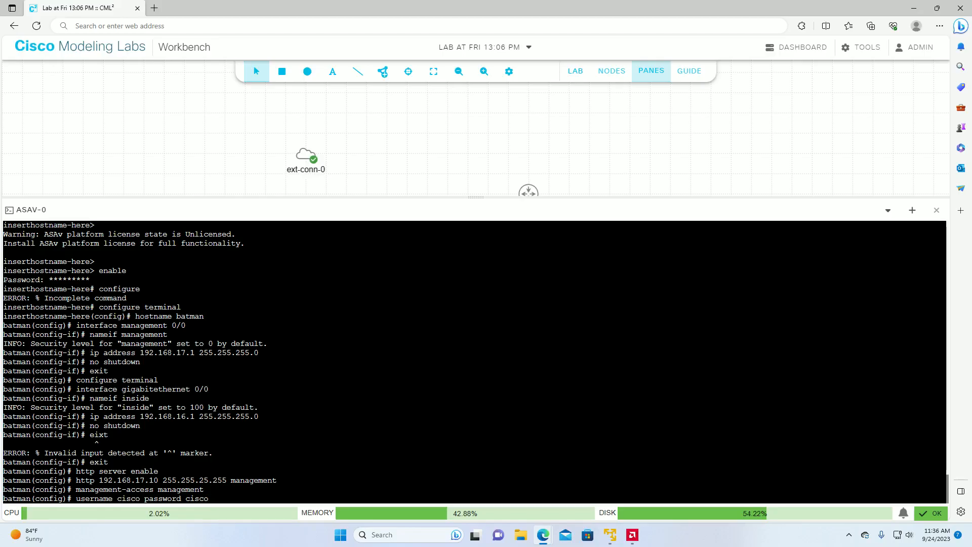
{"action": "key", "text": "Return"}
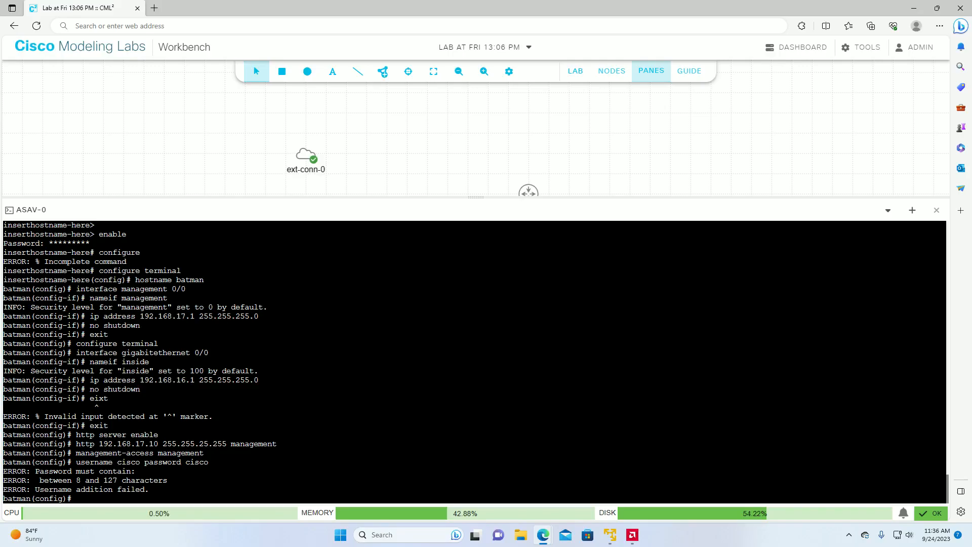
{"action": "type", "text": "cisco"}
{"action": "key", "text": "BackSpace"}
{"action": "key", "text": "BackSpace"}
{"action": "key", "text": "BackSpace"}
{"action": "key", "text": "BackSpace"}
{"action": "key", "text": "BackSpace"}
{"action": "type", "text": "cisco"}
{"action": "key", "text": "BackSpace"}
{"action": "key", "text": "BackSpace"}
{"action": "key", "text": "BackSpace"}
{"action": "key", "text": "BackSpace"}
{"action": "key", "text": "BackSpace"}
{"action": "type", "text": "cisco"}
{"action": "key", "text": "BackSpace"}
{"action": "key", "text": "BackSpace"}
{"action": "key", "text": "BackSpace"}
{"action": "key", "text": "BackSpace"}
{"action": "key", "text": "BackSpace"}
{"action": "key", "text": "BackSpace"}
Step: Write the start of the local user command, username cisco password, at the configuration prompt
{"action": "type", "text": "uer"}
{"action": "key", "text": "BackSpace"}
{"action": "key", "text": "BackSpace"}
{"action": "type", "text": "serman"}
{"action": "key", "text": "BackSpace"}
{"action": "key", "text": "BackSpace"}
{"action": "type", "text": "ame cosco"}
{"action": "key", "text": "BackSpace"}
{"action": "key", "text": "BackSpace"}
{"action": "key", "text": "BackSpace"}
{"action": "key", "text": "BackSpace"}
{"action": "type", "text": "isco password"}
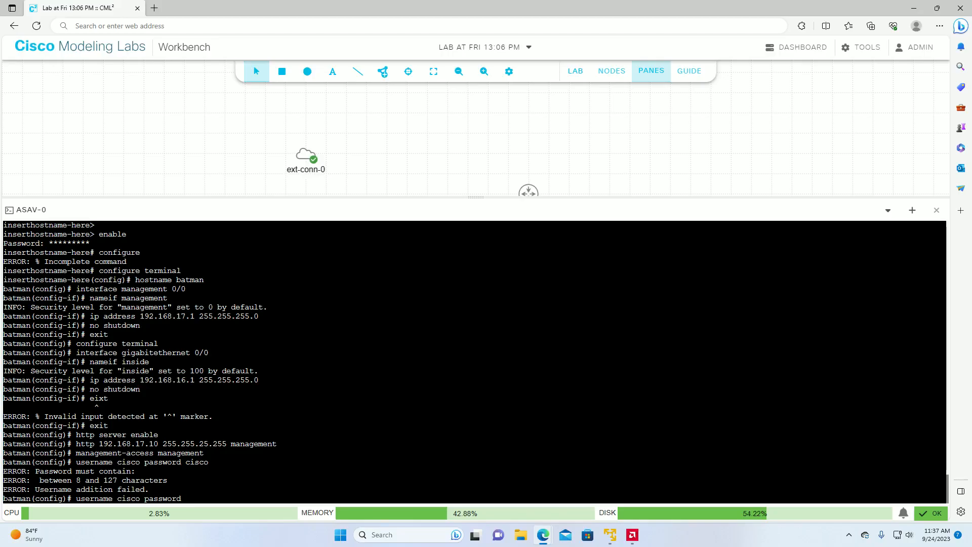
{"action": "type", "text": " 1"}
{"action": "type", "text": "c"}
{"action": "type", "text": "isco"}
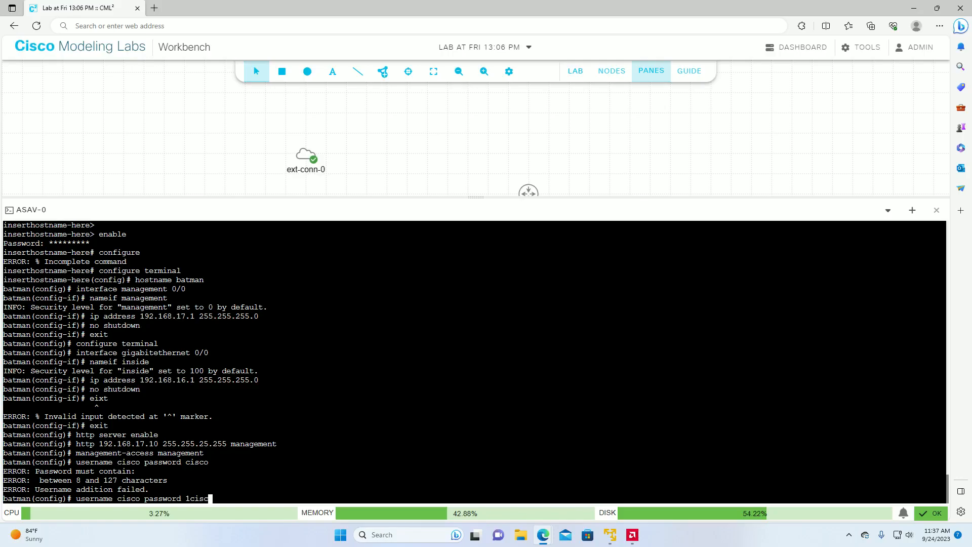
{"action": "type", "text": " 24"}
Step: Complete the user command with a longer account password and run it to create the local user
{"action": "key", "text": "BackSpace"}
{"action": "key", "text": "BackSpace"}
{"action": "key", "text": "BackSpace"}
{"action": "type", "text": "24"}
{"action": "key", "text": "Return"}
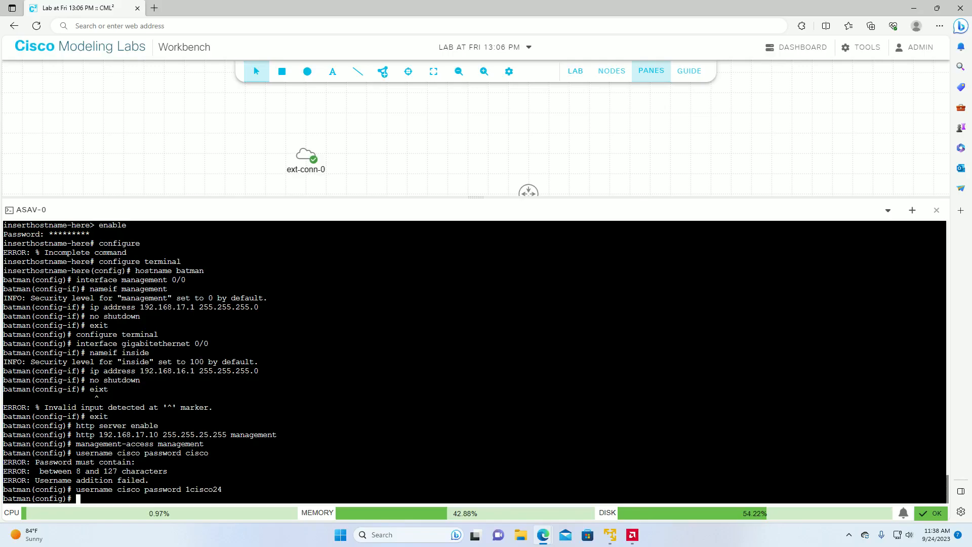
Step: Exit global configuration mode and log off the privileged console session
{"action": "type", "text": "exit"}
{"action": "key", "text": "Return"}
{"action": "type", "text": "exit"}
{"action": "key", "text": "Return"}
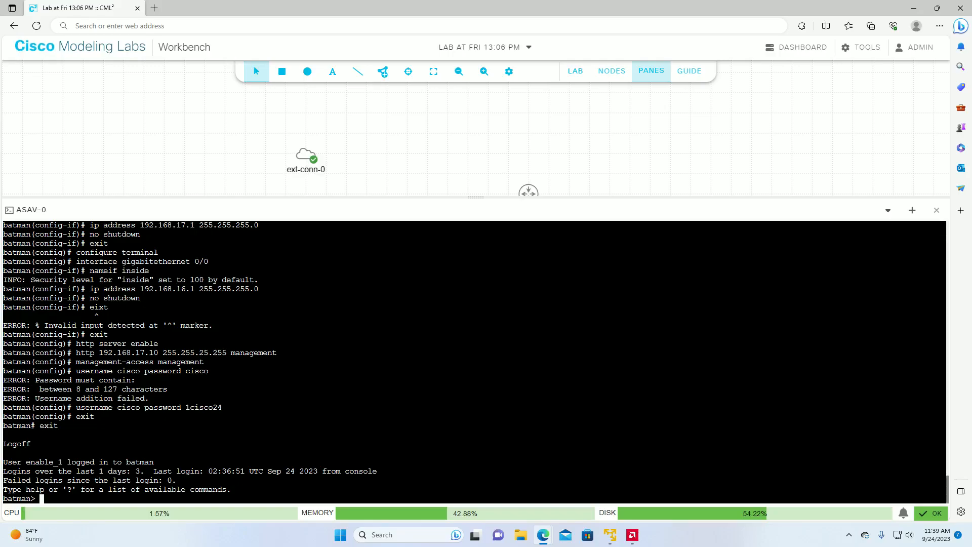
Step: Shrink the console pane to expose the whole topology, and examine the node types available for adding to the lab
{"action": "key", "text": "alt+Tab"}
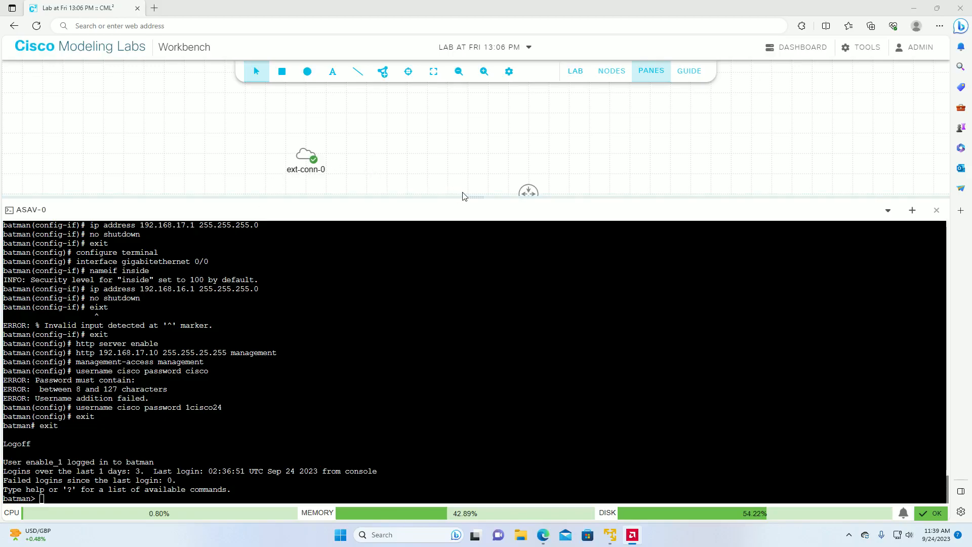
{"action": "left_click_drag", "start_coordinate": [475, 196], "coordinate": [494, 406]}
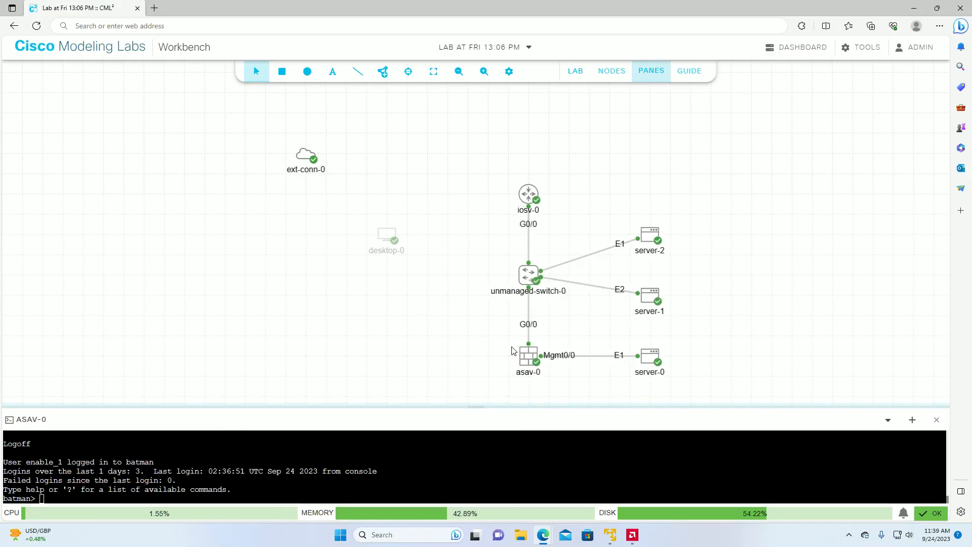
{"action": "left_click", "coordinate": [383, 71]}
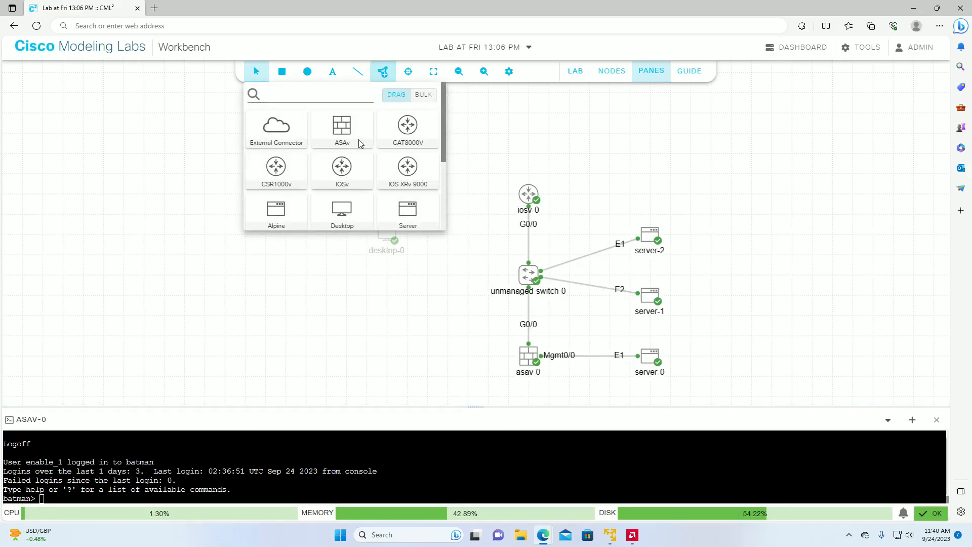
{"action": "scroll", "coordinate": [333, 166], "scroll_direction": "down", "scroll_amount": 1}
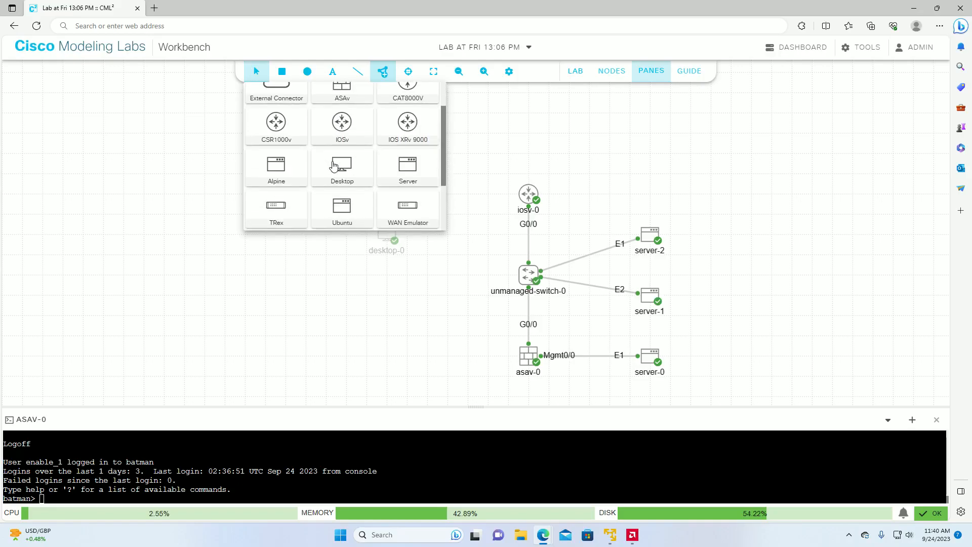
{"action": "scroll", "coordinate": [333, 166], "scroll_direction": "down", "scroll_amount": 1}
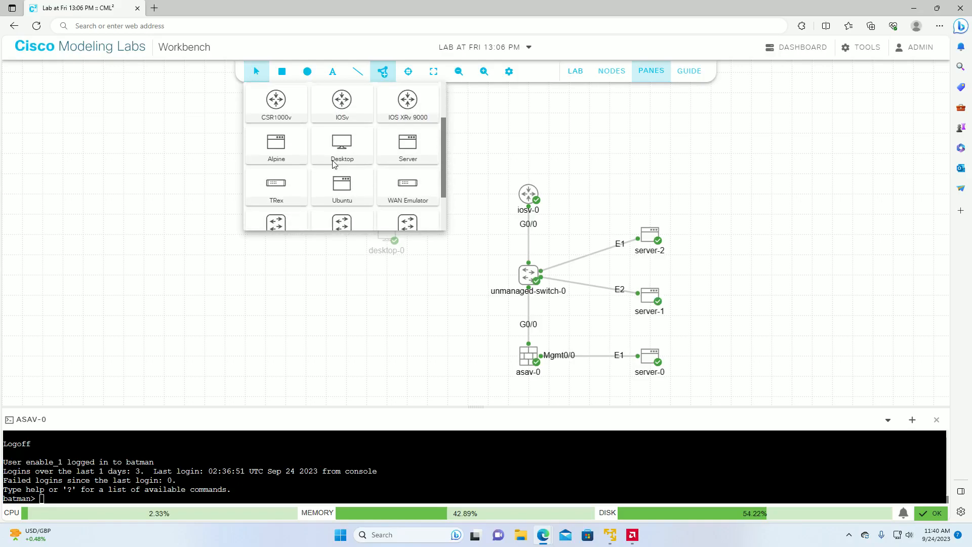
{"action": "scroll", "coordinate": [334, 164], "scroll_direction": "down", "scroll_amount": 1}
{"action": "scroll", "coordinate": [326, 171], "scroll_direction": "down", "scroll_amount": 1}
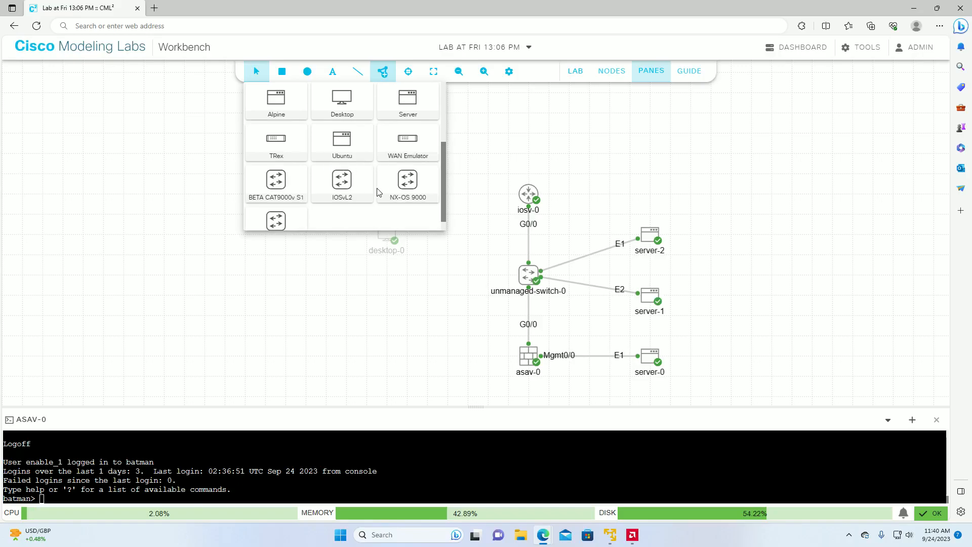
{"action": "scroll", "coordinate": [333, 221], "scroll_direction": "down", "scroll_amount": 1}
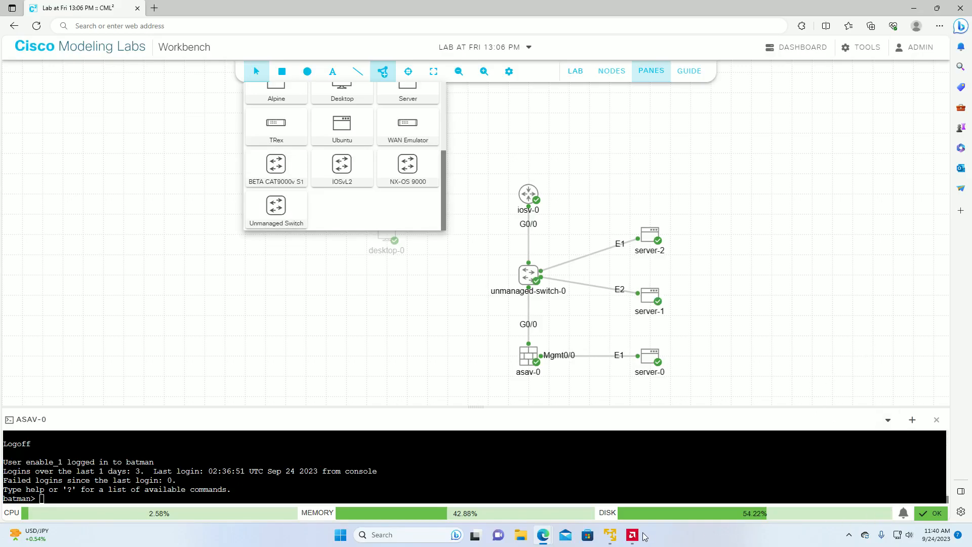
{"action": "mouse_move", "coordinate": [609, 537]}
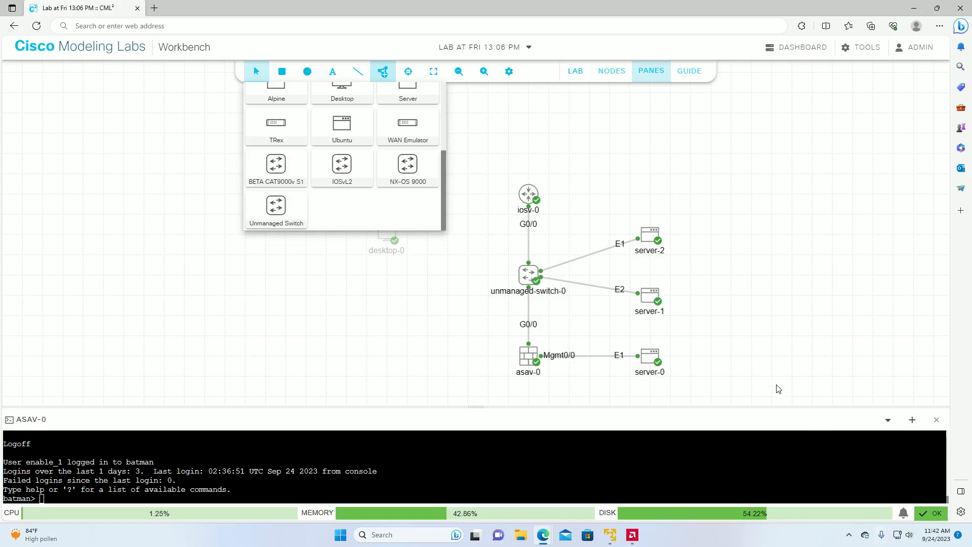
{"action": "left_click", "coordinate": [449, 329]}
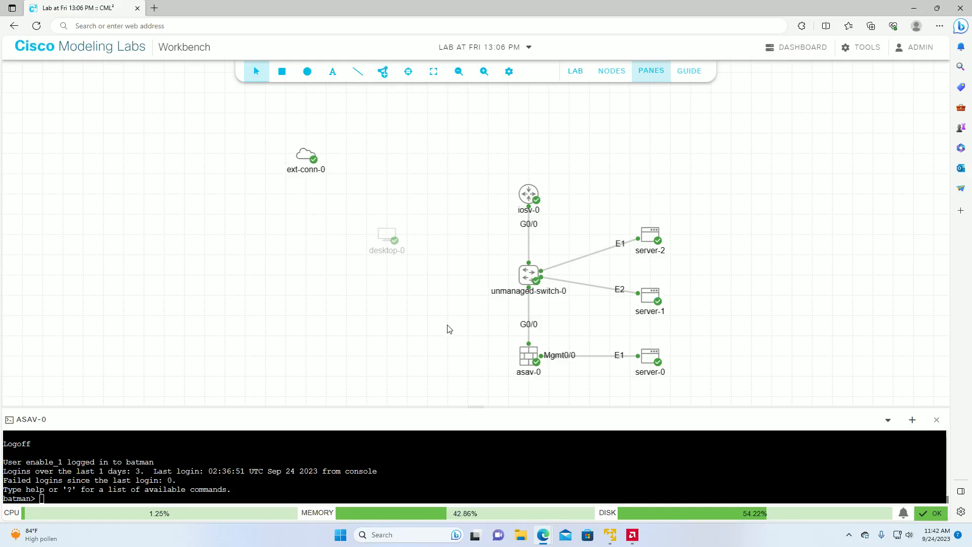